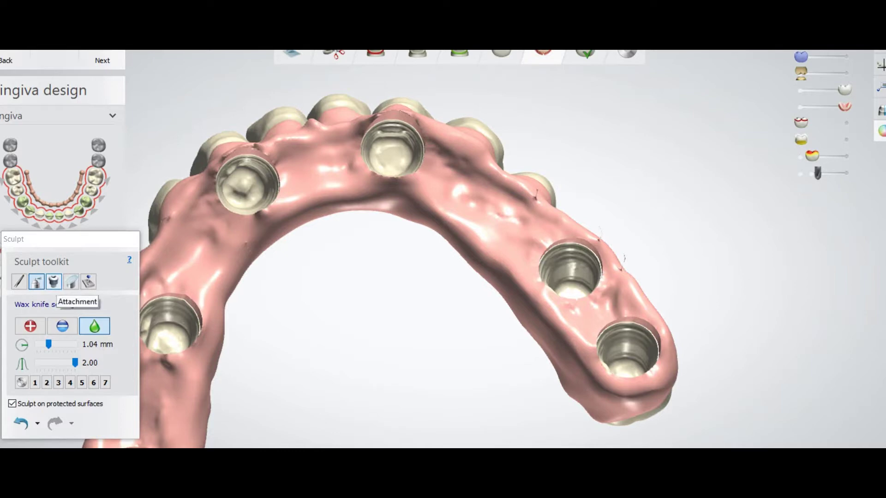
# Start the Attachment tool with the Parametric shapes group and the Cylinder hole shape.
pyautogui.click(53, 281)
pyautogui.moveTo(174, 61); pyautogui.dragTo(78, 170)
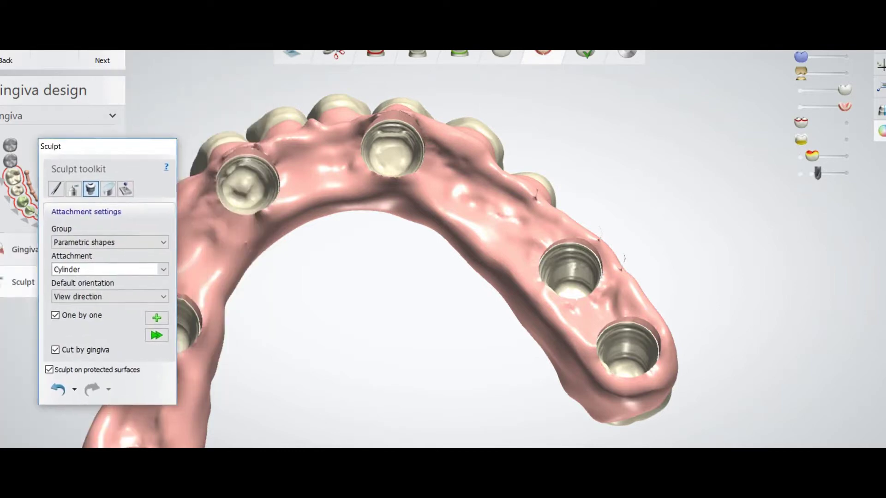
pyautogui.click(109, 243)
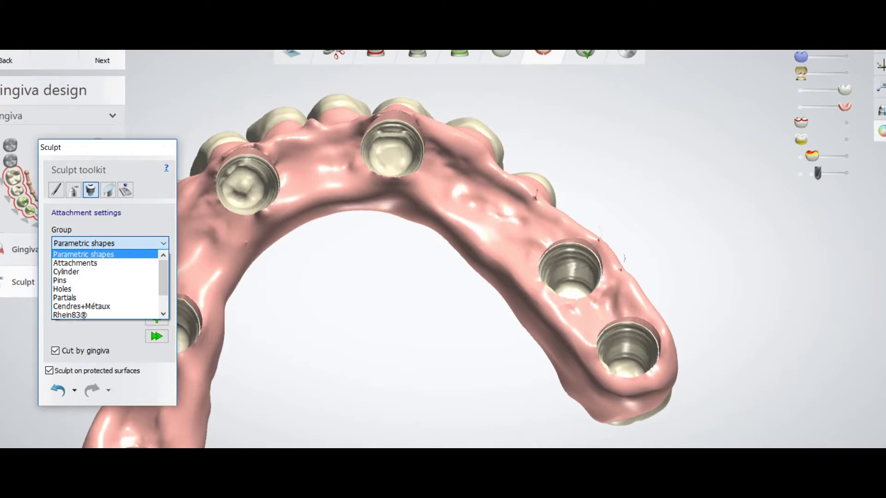
pyautogui.press('Return')
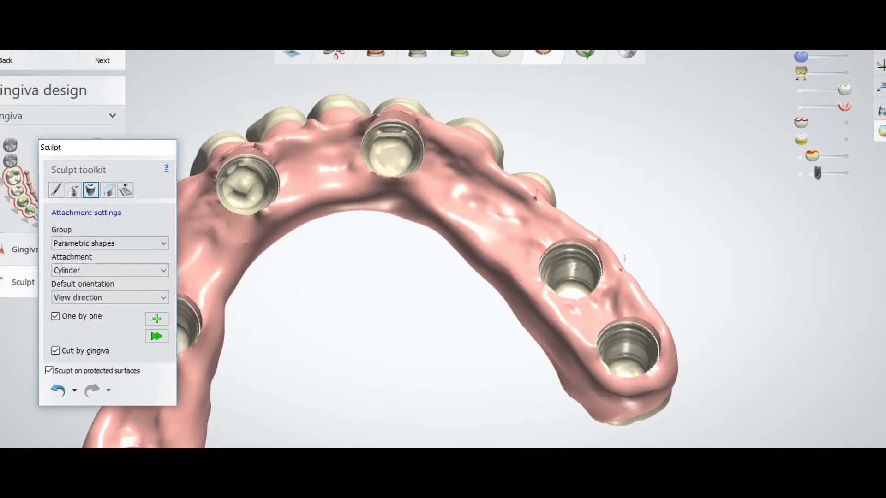
pyautogui.hotkey('alt', 'Down')
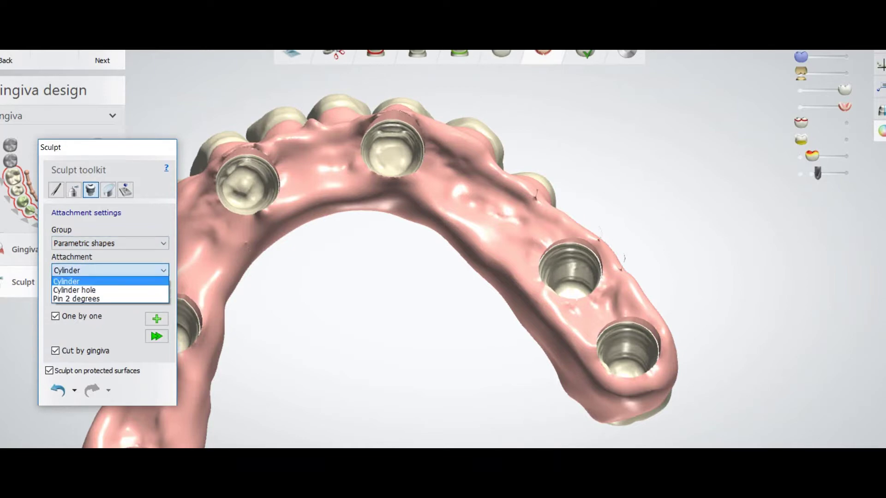
pyautogui.press('Down')
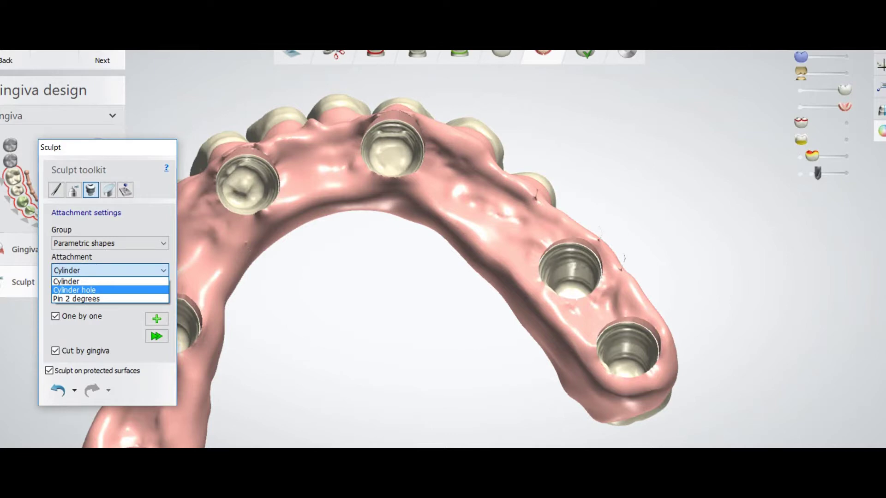
pyautogui.press('Down')
pyautogui.press('Up')
pyautogui.press('Up')
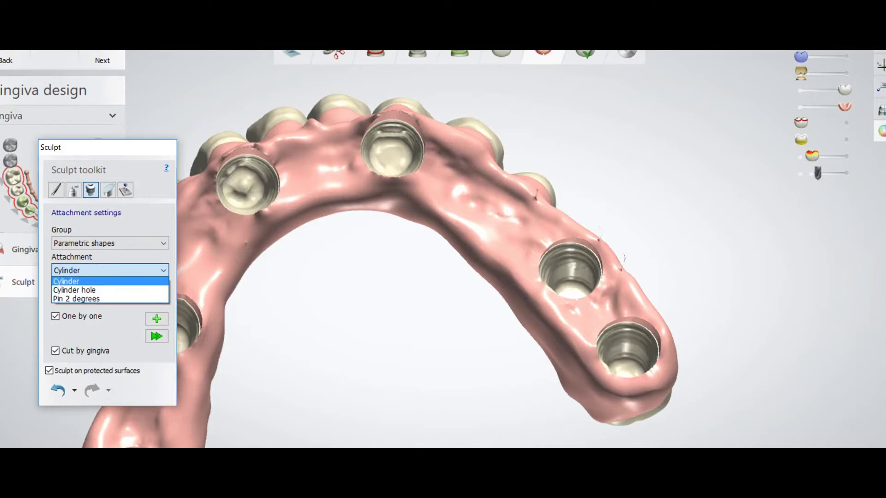
pyautogui.press('Down')
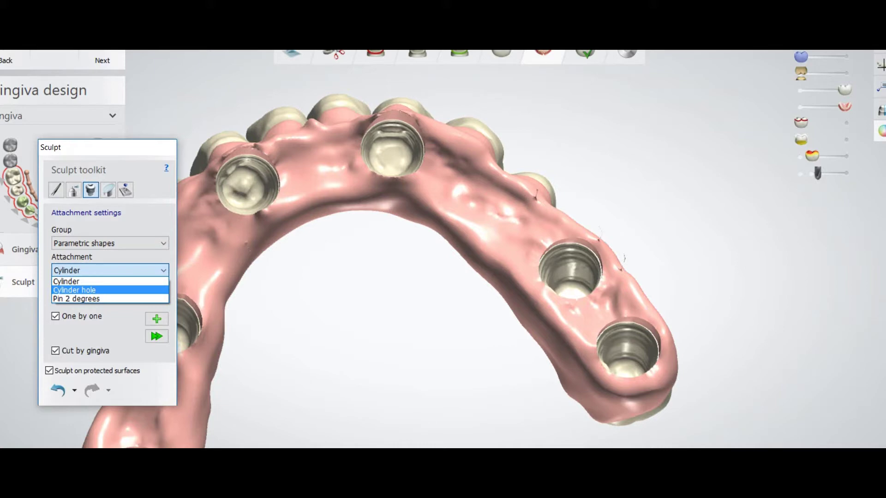
pyautogui.press('Return')
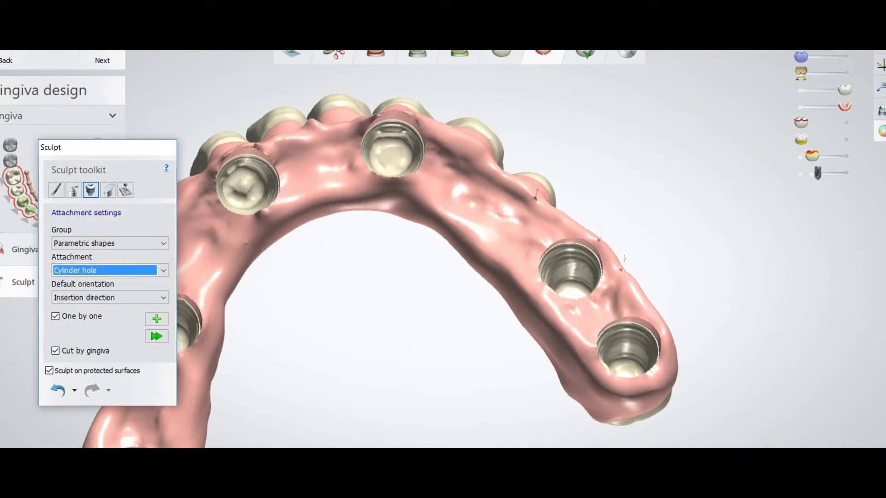
# Set the attachment's default orientation to View direction.
pyautogui.press('Tab')
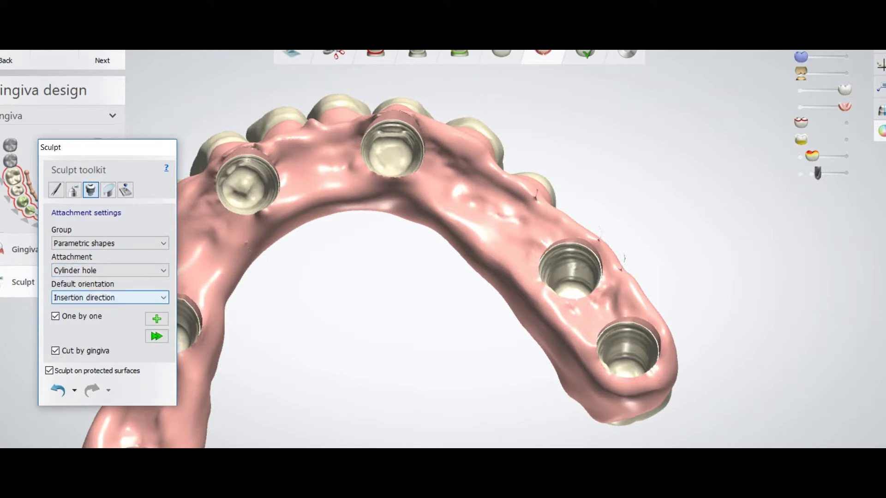
pyautogui.hotkey('alt', 'Down')
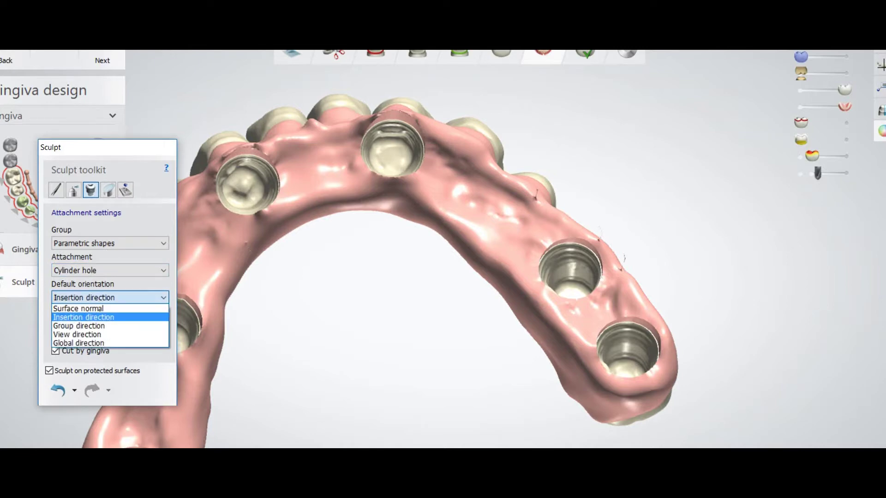
pyautogui.press('Up')
pyautogui.press('Down')
pyautogui.press('Down')
pyautogui.press('Down')
pyautogui.press('Up')
pyautogui.press('Up')
pyautogui.press('Down')
pyautogui.press('Down')
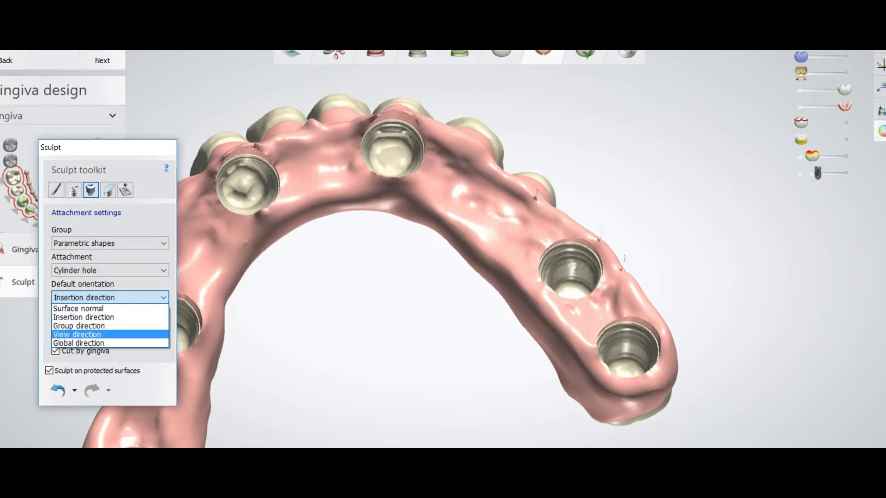
pyautogui.press('Return')
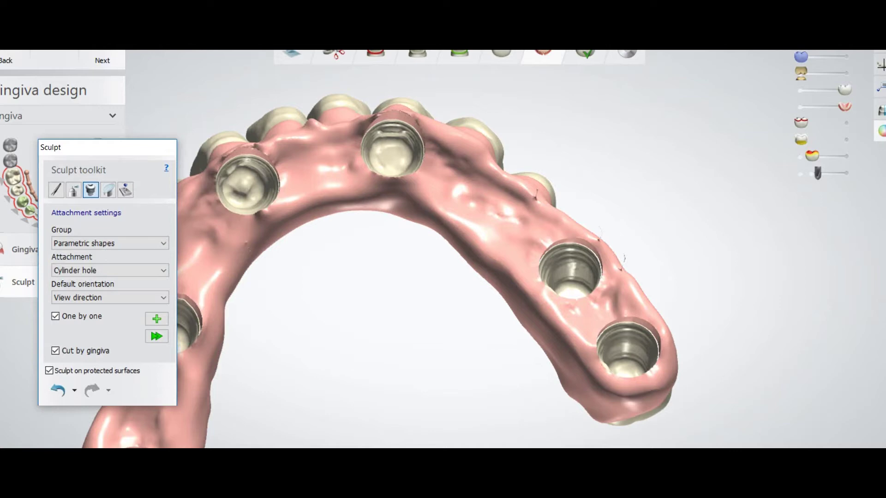
# Shorten the cylinder hole from 5.00 mm to 2.30 mm and slide it right along the gingiva.
pyautogui.moveTo(415, 249); pyautogui.dragTo(415, 198, button='right')
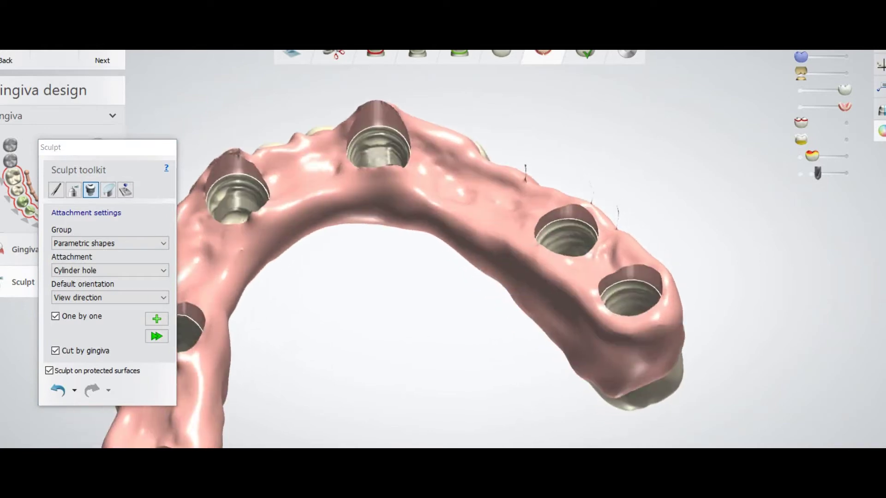
pyautogui.scroll(3, 415, 249)
pyautogui.moveTo(415, 259); pyautogui.dragTo(396, 249, button='right')
pyautogui.scroll(3, 415, 276)
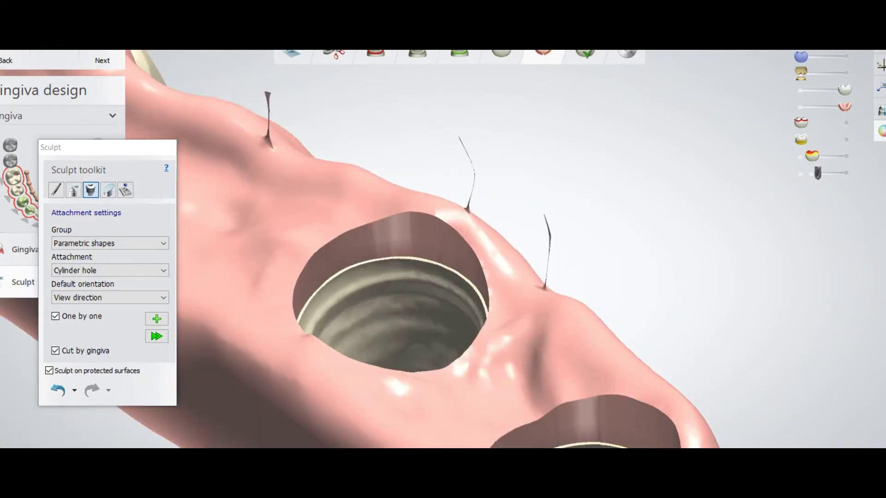
pyautogui.scroll(-3, 415, 249)
pyautogui.scroll(2, 415, 249)
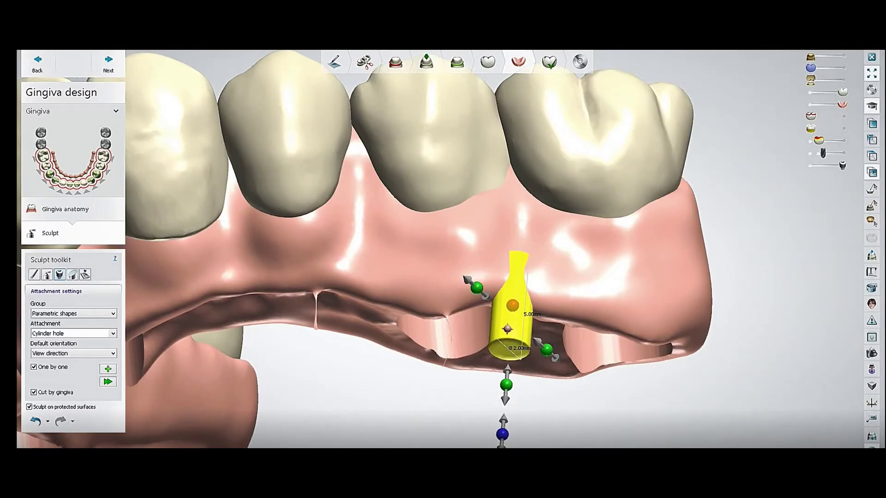
pyautogui.moveTo(507, 329); pyautogui.dragTo(507, 343)
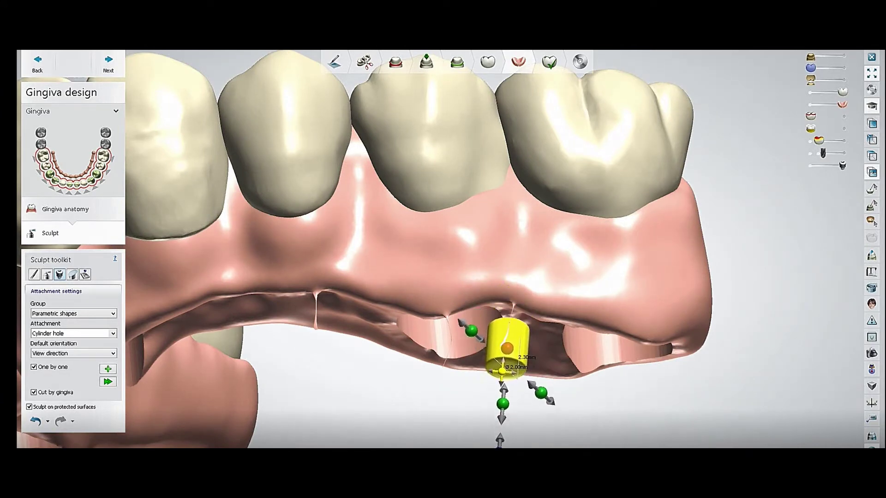
pyautogui.moveTo(459, 318); pyautogui.dragTo(456, 353, button='right')
pyautogui.scroll(5, 512, 406)
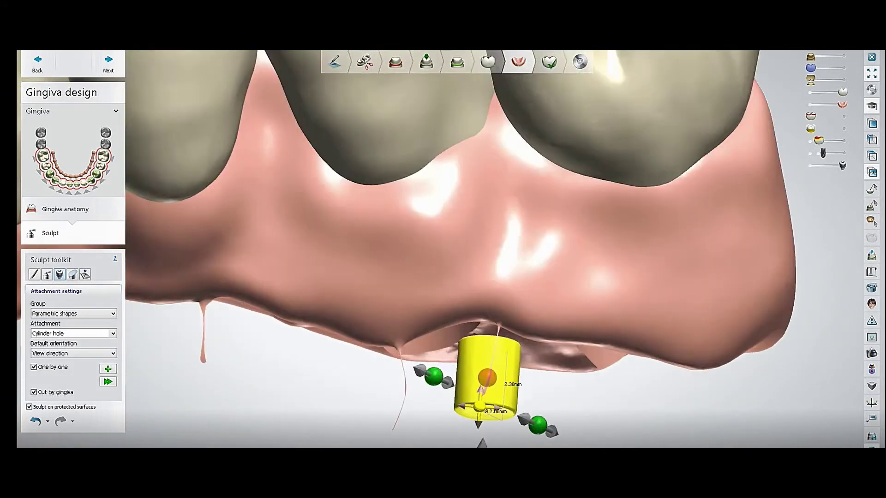
pyautogui.moveTo(456, 353)
pyautogui.mouseDown(button='right')
pyautogui.moveTo(479, 337)
pyautogui.moveTo(457, 346)
pyautogui.mouseUp(button='right')
pyautogui.moveTo(496, 392); pyautogui.dragTo(520, 406)
# Lengthen the cylinder downward to 3.30 mm and make the attachment fully opaque.
pyautogui.scroll(-5, 521, 406)
pyautogui.moveTo(520, 406); pyautogui.dragTo(510, 290, button='right')
pyautogui.scroll(3, 576, 351)
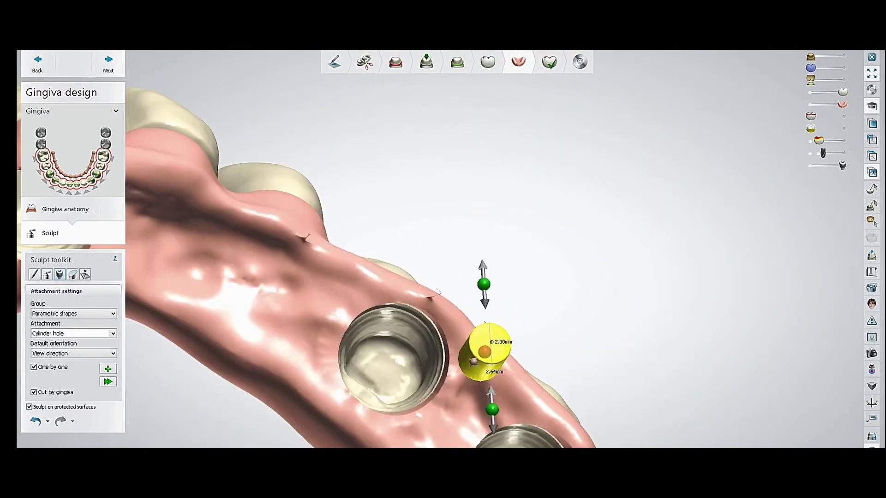
pyautogui.moveTo(508, 323)
pyautogui.mouseDown(button='right')
pyautogui.moveTo(496, 263)
pyautogui.moveTo(492, 323)
pyautogui.mouseUp(button='right')
pyautogui.scroll(5, 484, 351)
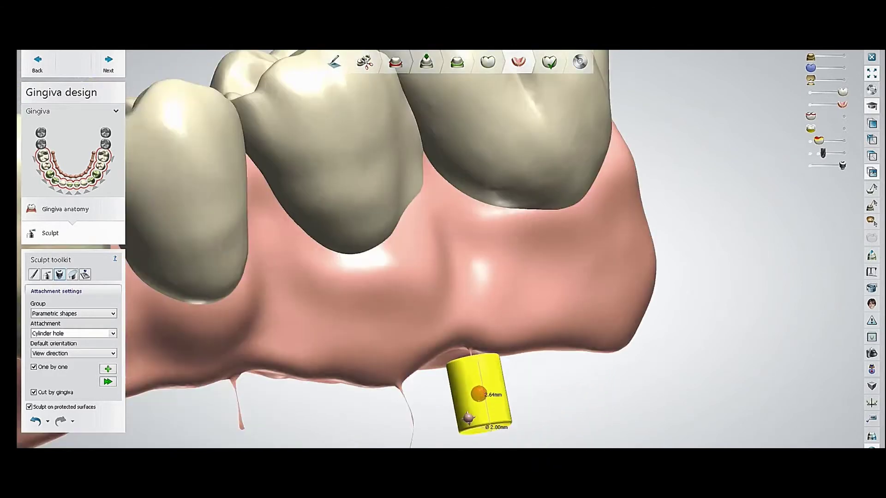
pyautogui.keyDown('ctrl'); pyautogui.moveTo(462, 350); pyautogui.dragTo(461, 277, button='right'); pyautogui.keyUp('ctrl')
pyautogui.moveTo(471, 441); pyautogui.dragTo(471, 455)
pyautogui.scroll(-5, 507, 351)
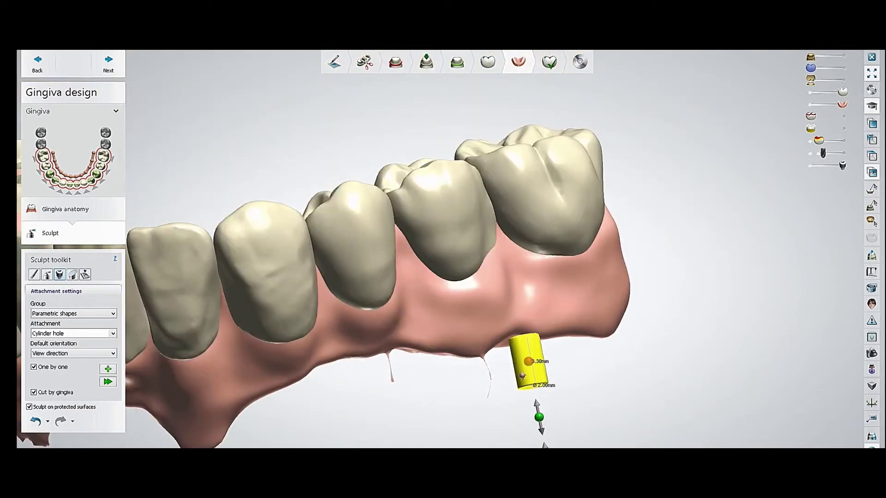
pyautogui.scroll(5, 544, 443)
pyautogui.scroll(-3, 498, 185)
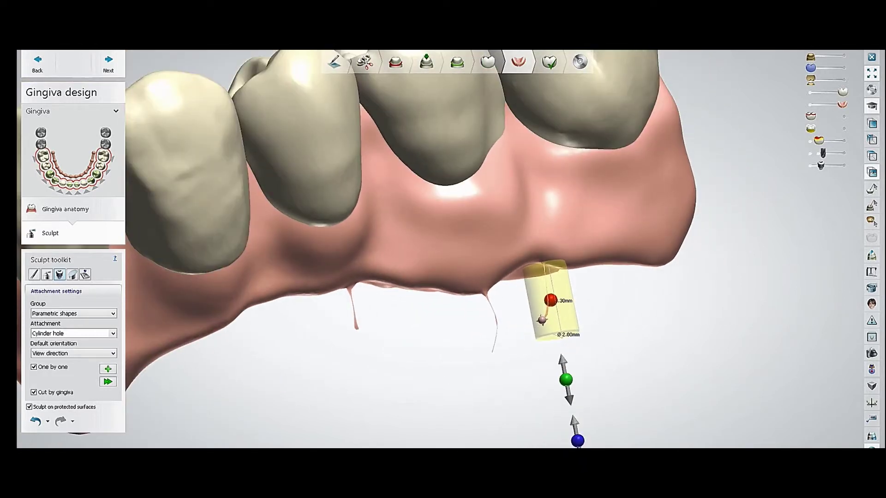
pyautogui.moveTo(820, 165); pyautogui.dragTo(842, 166)
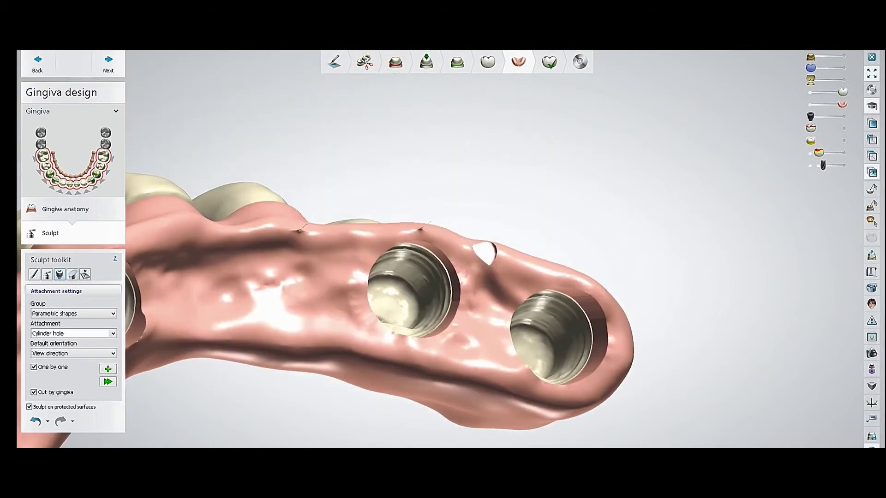
# Fill the small hole beside the screw channel using a 1.04 mm wax knife.
pyautogui.click(34, 275)
pyautogui.keyDown('ctrl'); pyautogui.scroll(-5, 466, 277); pyautogui.keyUp('ctrl')
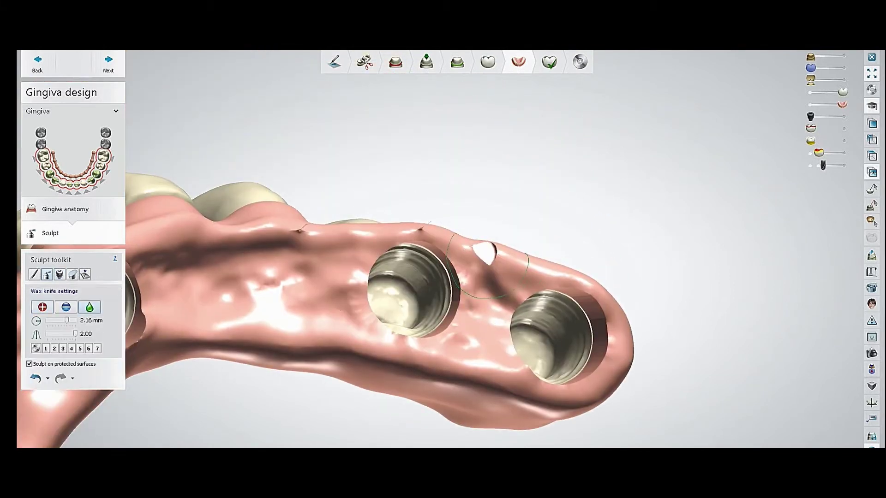
pyautogui.moveTo(480, 252); pyautogui.dragTo(487, 257)
pyautogui.moveTo(487, 257); pyautogui.dragTo(503, 341, button='right')
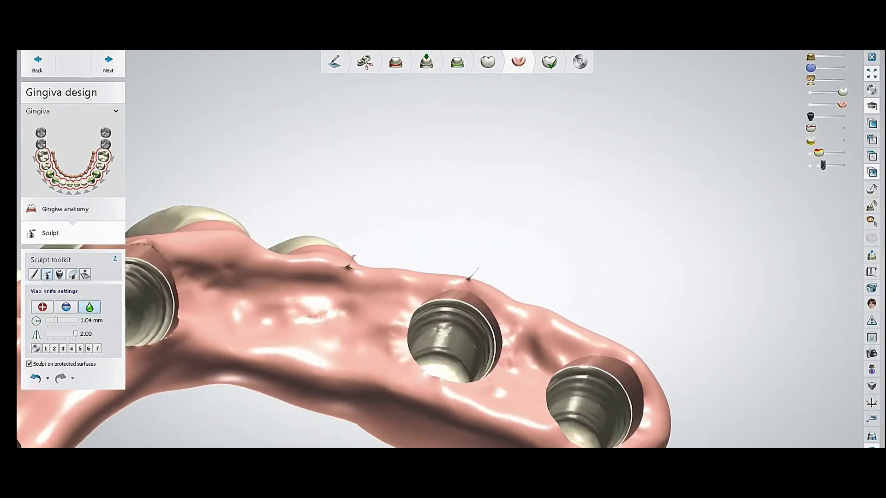
pyautogui.click(60, 274)
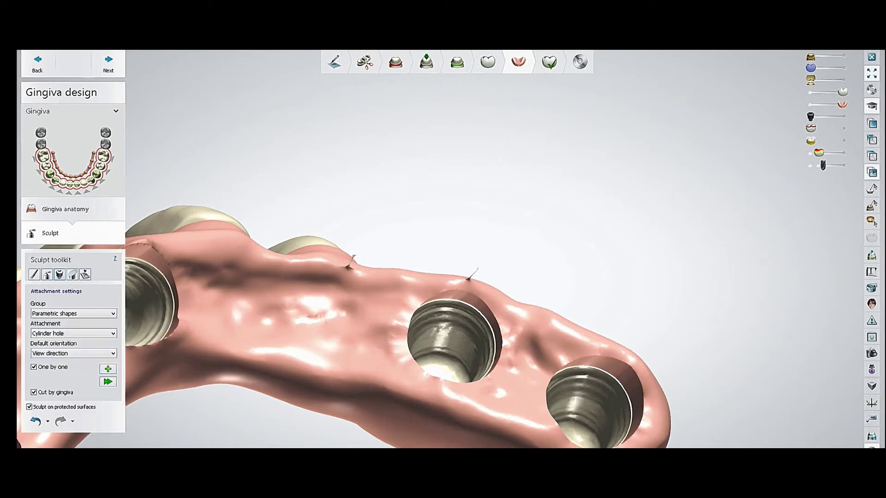
# Place a cylinder hole beside the middle screw channel.
pyautogui.moveTo(154, 360); pyautogui.dragTo(518, 276, button='right')
pyautogui.scroll(5, 499, 269)
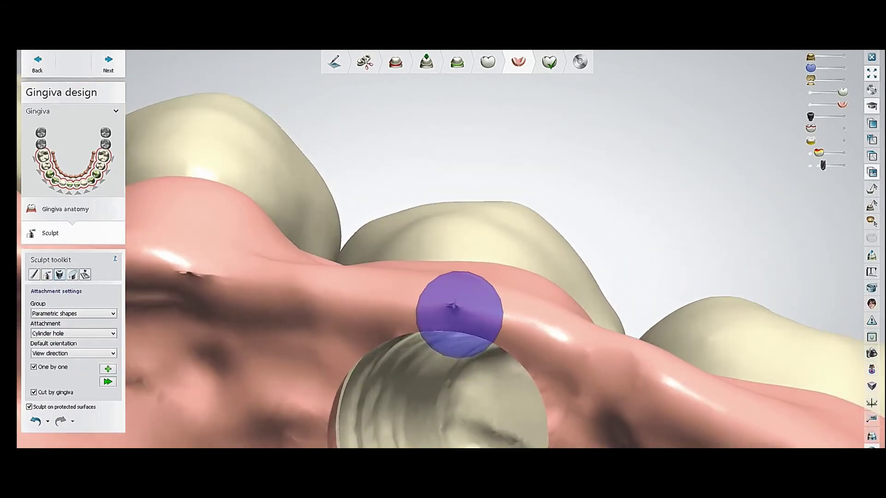
pyautogui.click(469, 289)
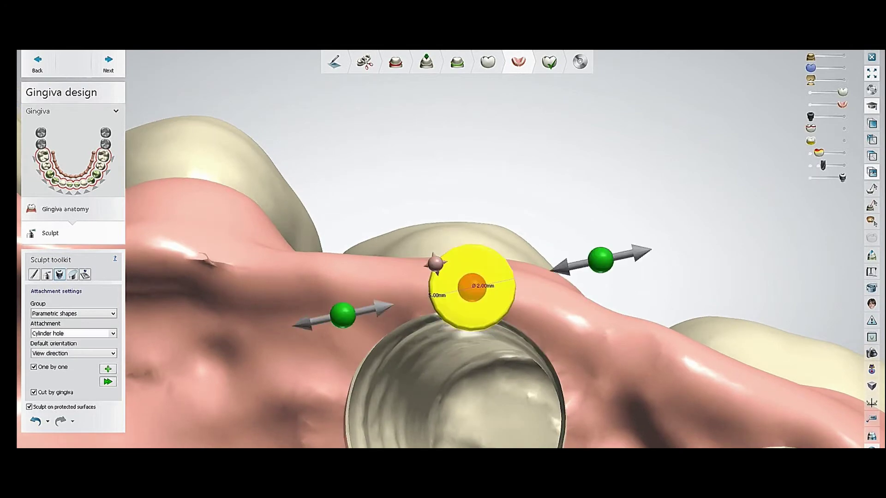
# Shorten the cylinder hole, move it down the screw channel, and apply the cut.
pyautogui.scroll(-5, 460, 256)
pyautogui.moveTo(460, 257); pyautogui.dragTo(461, 323, button='right')
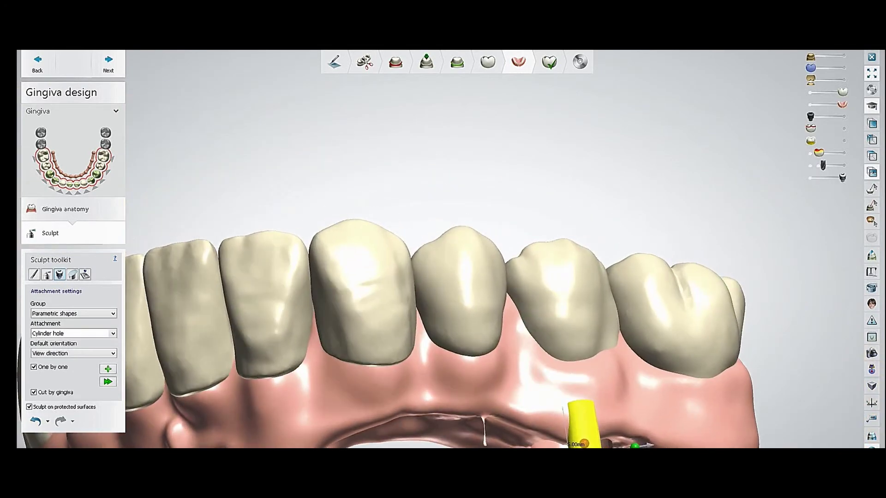
pyautogui.moveTo(462, 323); pyautogui.dragTo(452, 277, button='right')
pyautogui.scroll(5, 443, 276)
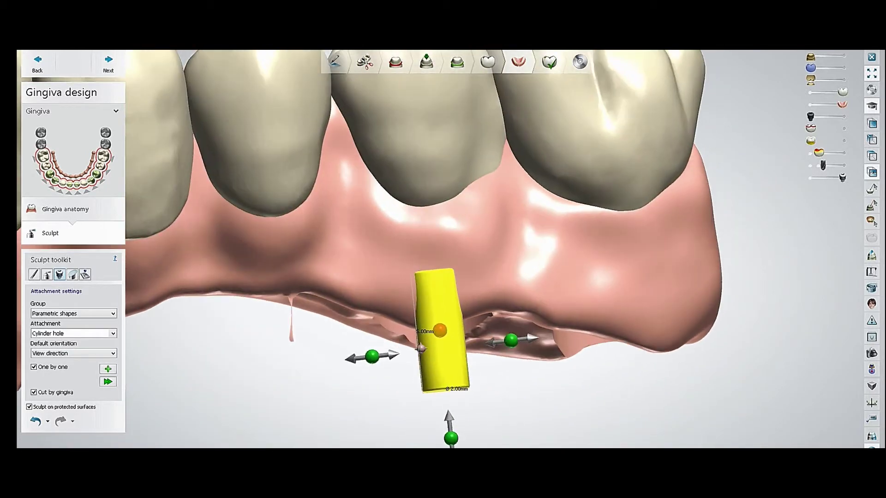
pyautogui.moveTo(450, 438); pyautogui.dragTo(449, 416)
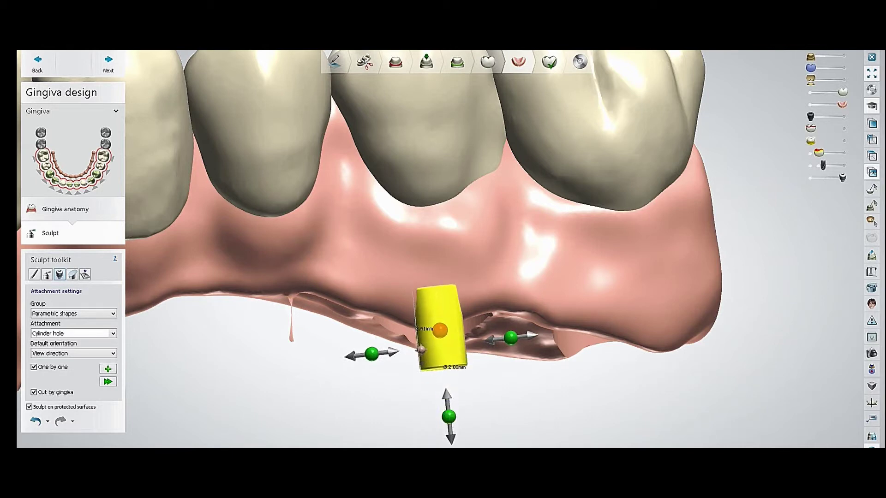
pyautogui.moveTo(421, 349)
pyautogui.mouseDown()
pyautogui.moveTo(423, 399)
pyautogui.moveTo(423, 359)
pyautogui.mouseUp()
pyautogui.moveTo(423, 359); pyautogui.dragTo(415, 171, button='right')
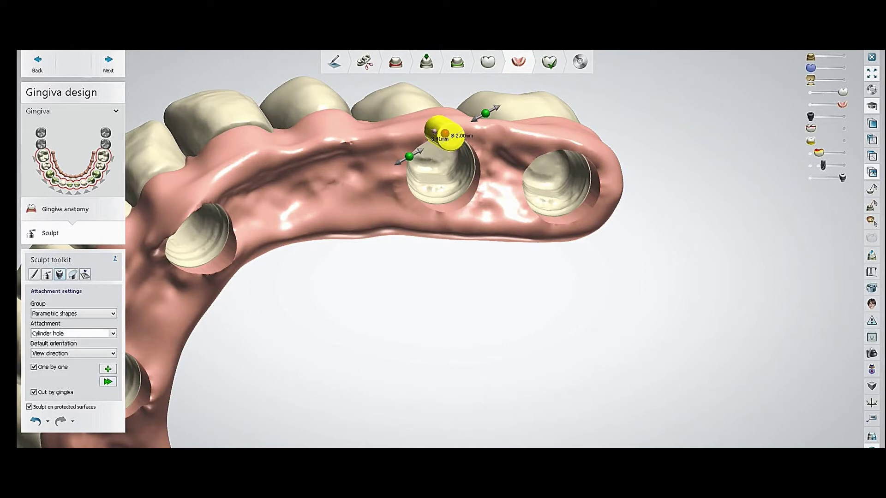
pyautogui.moveTo(443, 231); pyautogui.dragTo(437, 280, button='right')
# Take the wax knife and orbit the model to inspect the gingiva's screw holes from below.
pyautogui.click(47, 274)
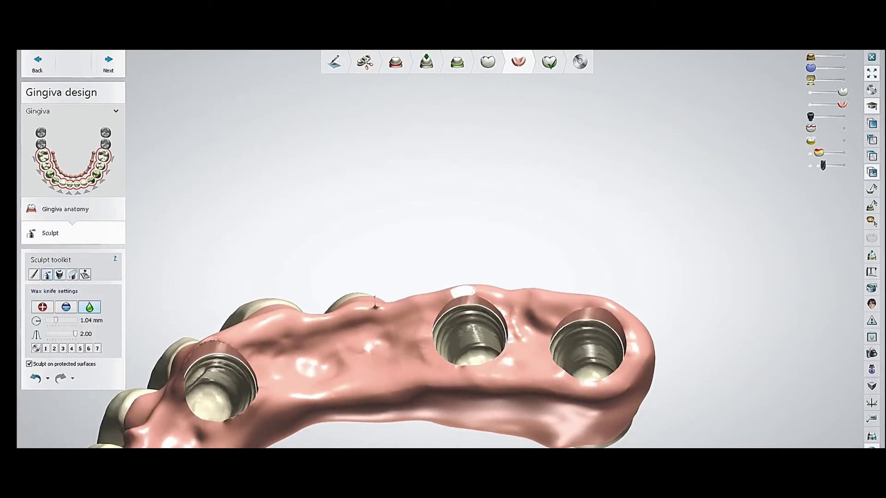
pyautogui.scroll(3, 464, 291)
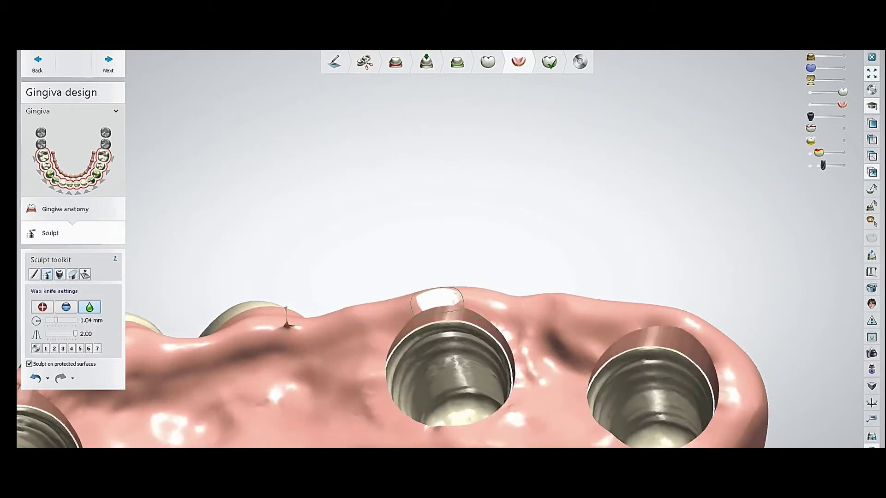
pyautogui.moveTo(441, 298)
pyautogui.mouseDown(button='right')
pyautogui.moveTo(455, 274)
pyautogui.moveTo(450, 305)
pyautogui.mouseUp(button='right')
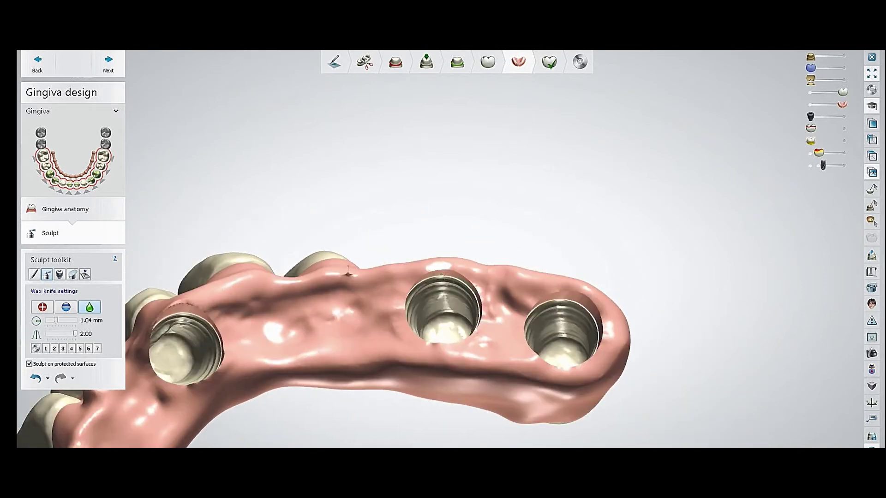
pyautogui.moveTo(348, 274); pyautogui.dragTo(323, 334, button='right')
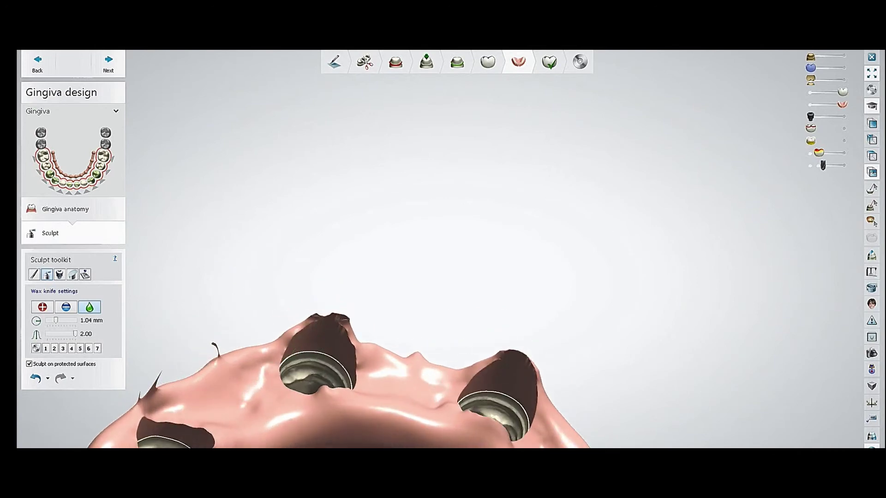
# Place a 5.20 mm cylinder hole at the front central screw channel and fine-tune its height.
pyautogui.click(60, 274)
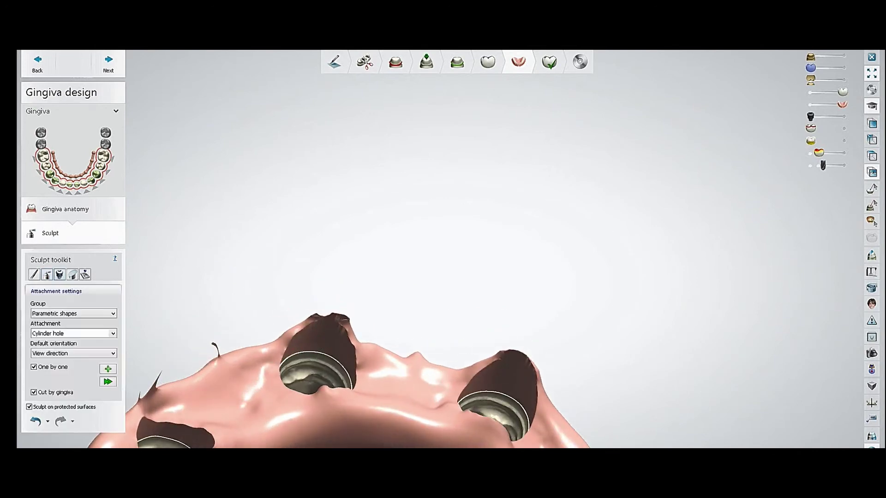
pyautogui.moveTo(339, 341)
pyautogui.mouseDown(button='right')
pyautogui.moveTo(341, 388)
pyautogui.moveTo(347, 346)
pyautogui.mouseUp(button='right')
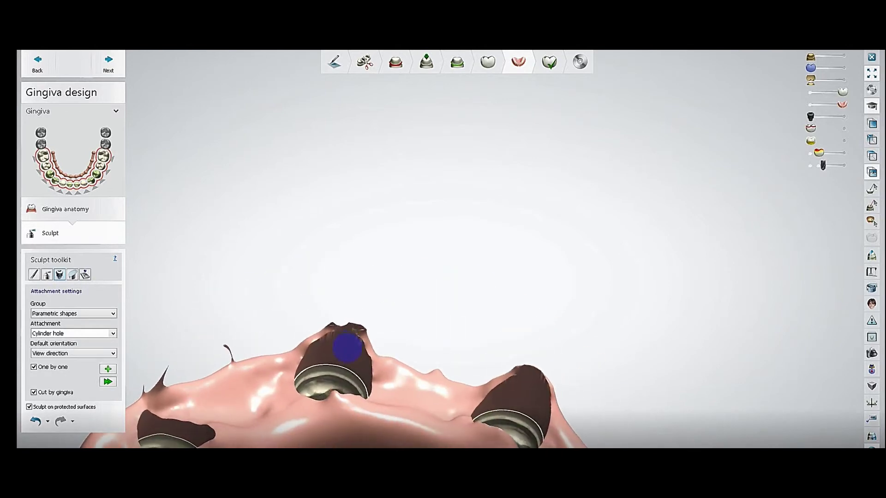
pyautogui.moveTo(351, 344); pyautogui.dragTo(365, 265, button='right')
pyautogui.click(364, 265)
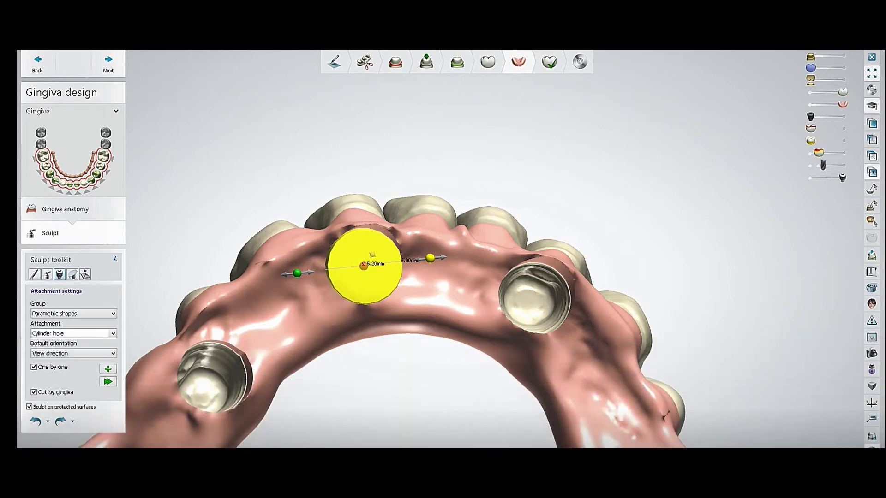
pyautogui.scroll(3, 379, 189)
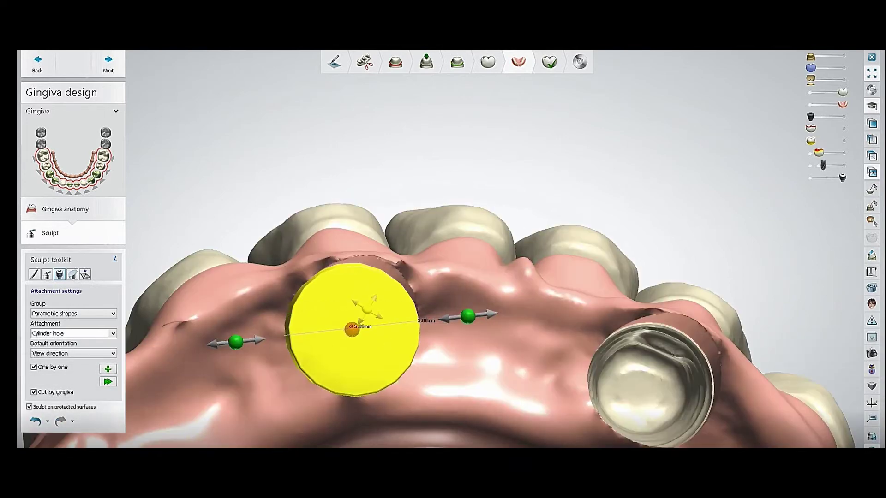
pyautogui.moveTo(352, 329); pyautogui.dragTo(352, 299)
pyautogui.moveTo(353, 299); pyautogui.dragTo(385, 337, button='right')
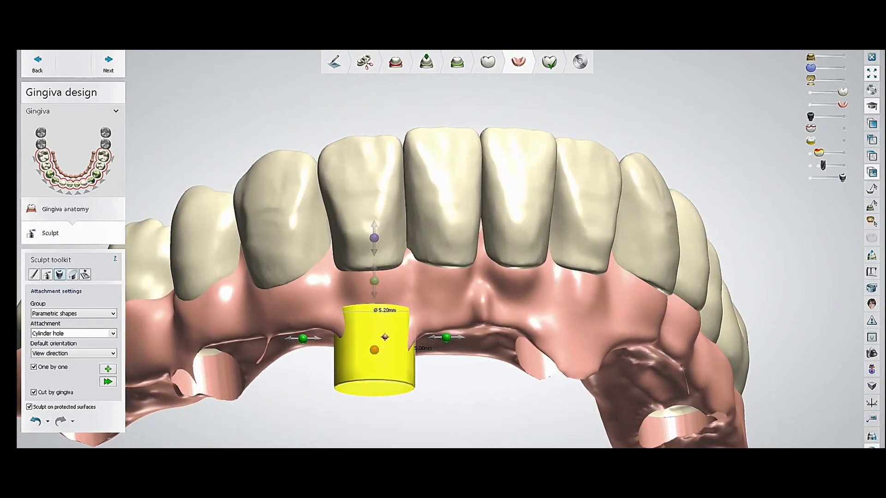
pyautogui.moveTo(385, 338)
pyautogui.mouseDown()
pyautogui.moveTo(384, 367)
pyautogui.moveTo(386, 344)
pyautogui.mouseUp()
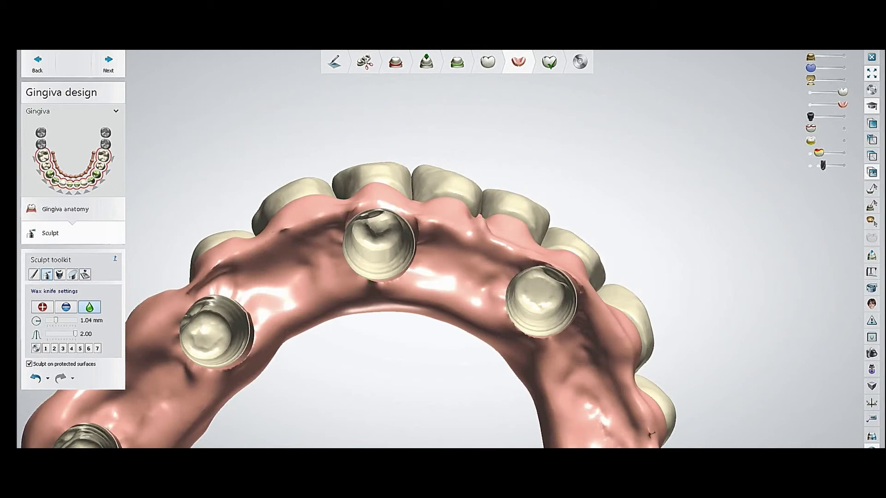
# Place another cylinder hole at the front channel, move it down, and keep it without deleting.
pyautogui.click(59, 274)
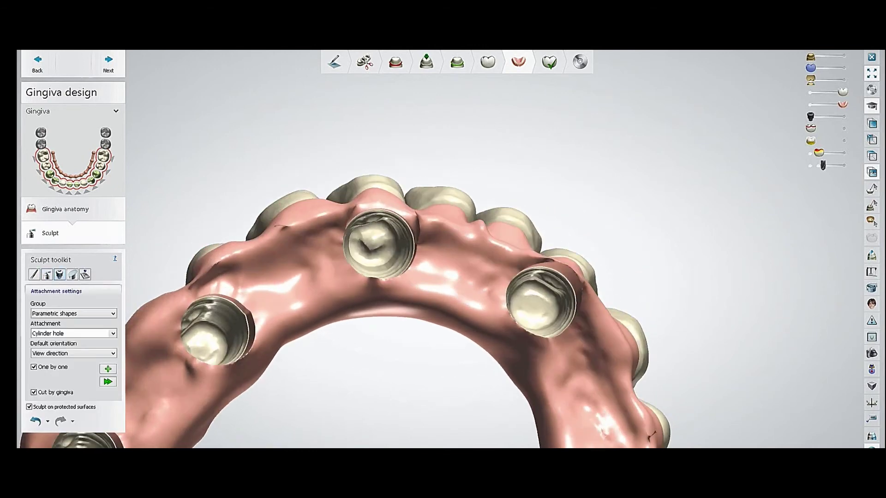
pyautogui.click(384, 290)
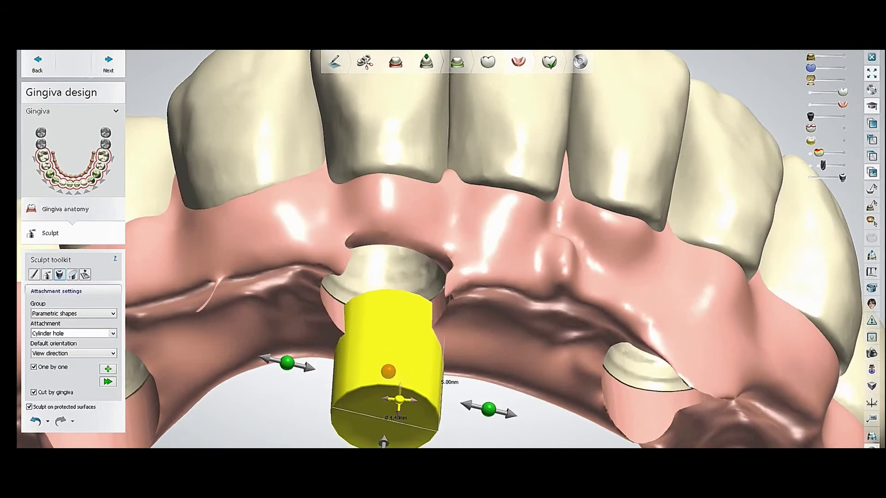
pyautogui.moveTo(400, 400); pyautogui.dragTo(394, 422)
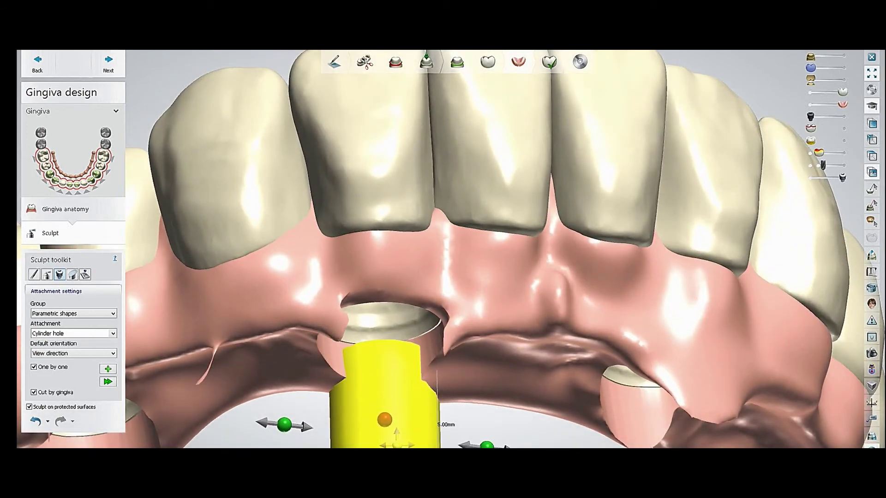
pyautogui.rightClick(387, 376)
pyautogui.rightClick(360, 357)
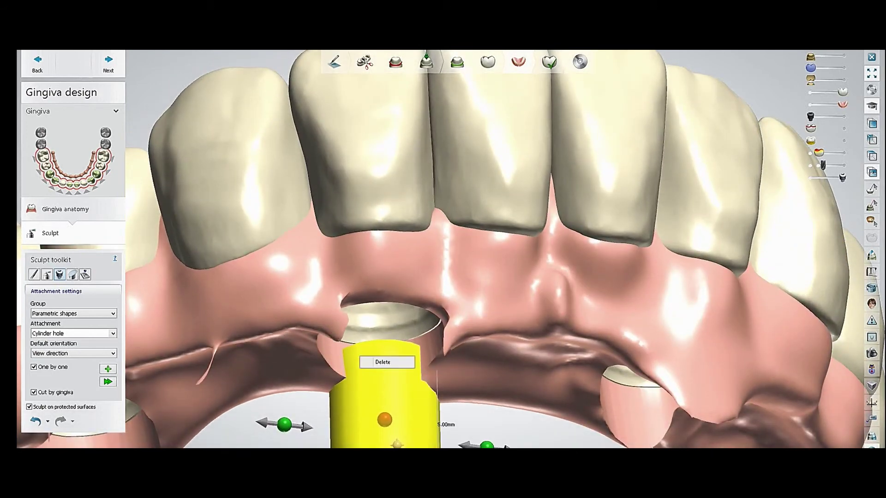
pyautogui.press('Escape')
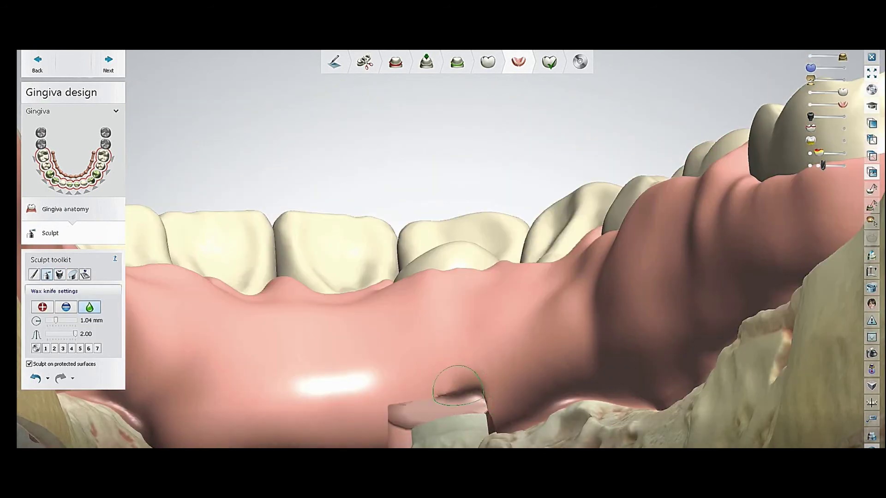
# Smooth the notch's lower edge, corner and right edge with the 1.08 mm wax knife.
pyautogui.moveTo(458, 384)
pyautogui.mouseDown()
pyautogui.moveTo(404, 401)
pyautogui.moveTo(406, 424)
pyautogui.moveTo(428, 409)
pyautogui.moveTo(480, 405)
pyautogui.moveTo(481, 379)
pyautogui.mouseUp()
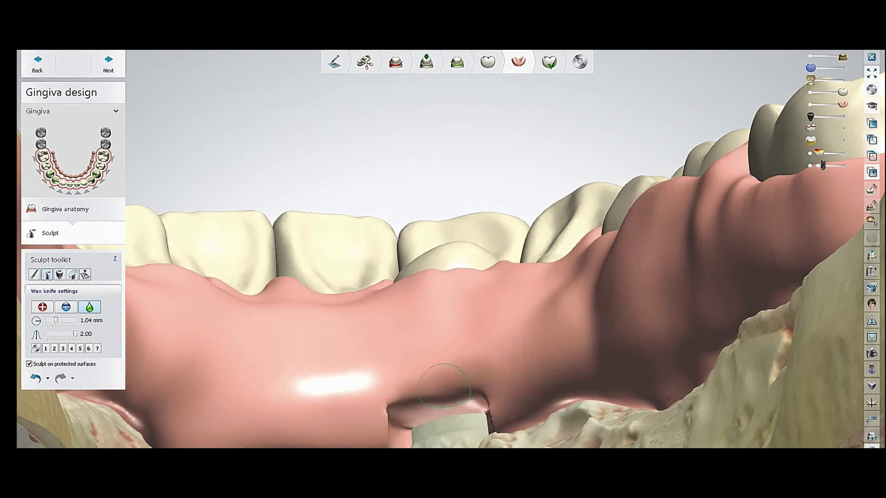
pyautogui.moveTo(423, 393); pyautogui.dragTo(403, 401)
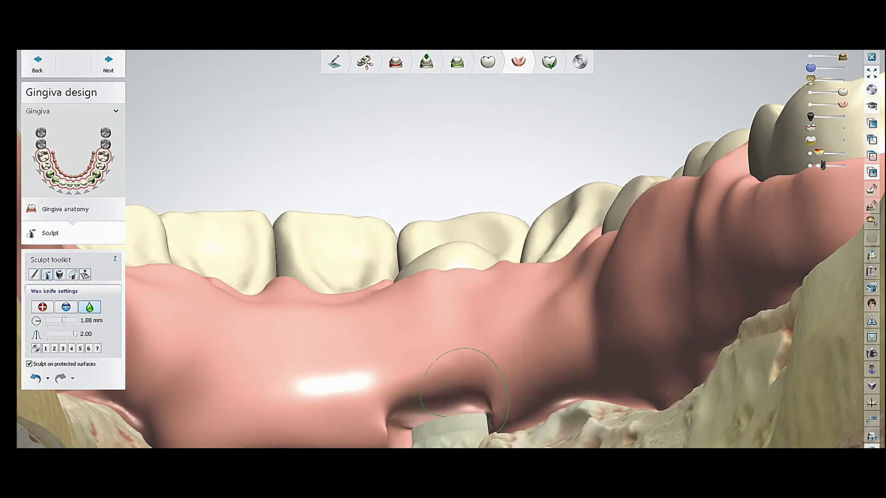
pyautogui.moveTo(474, 381)
pyautogui.mouseDown()
pyautogui.moveTo(505, 407)
pyautogui.moveTo(479, 389)
pyautogui.moveTo(417, 390)
pyautogui.moveTo(387, 435)
pyautogui.moveTo(376, 435)
pyautogui.moveTo(396, 418)
pyautogui.mouseUp()
# Hide the scan model and view the denture from its underside.
pyautogui.moveTo(476, 392); pyautogui.dragTo(415, 290, button='right')
pyautogui.moveTo(842, 57); pyautogui.dragTo(811, 56)
pyautogui.moveTo(415, 291); pyautogui.dragTo(401, 213, button='right')
pyautogui.scroll(3, 418, 381)
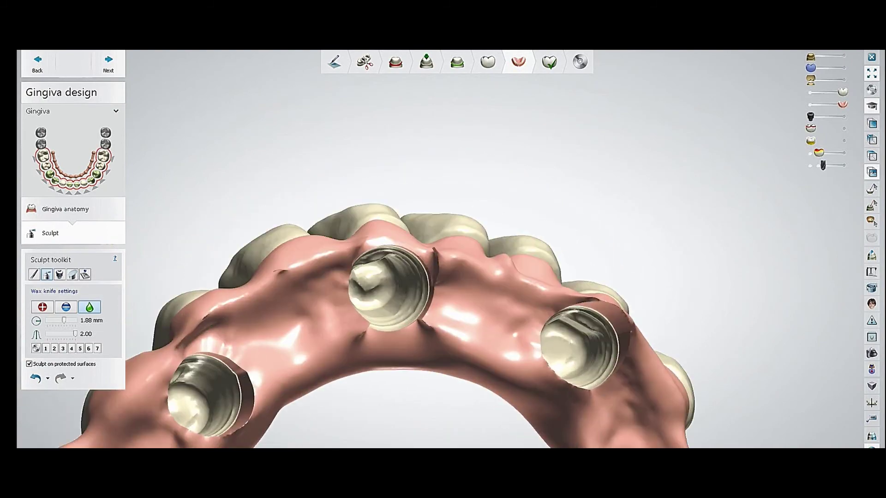
# Place a cylinder hole beside the central screw channel and lengthen it to 8.96 mm.
pyautogui.click(60, 274)
pyautogui.moveTo(406, 297)
pyautogui.mouseDown(button='right')
pyautogui.moveTo(392, 272)
pyautogui.moveTo(369, 323)
pyautogui.moveTo(395, 238)
pyautogui.moveTo(397, 300)
pyautogui.moveTo(401, 290)
pyautogui.moveTo(346, 401)
pyautogui.mouseUp(button='right')
pyautogui.scroll(2, 347, 397)
pyautogui.moveTo(312, 426); pyautogui.dragTo(335, 268, button='right')
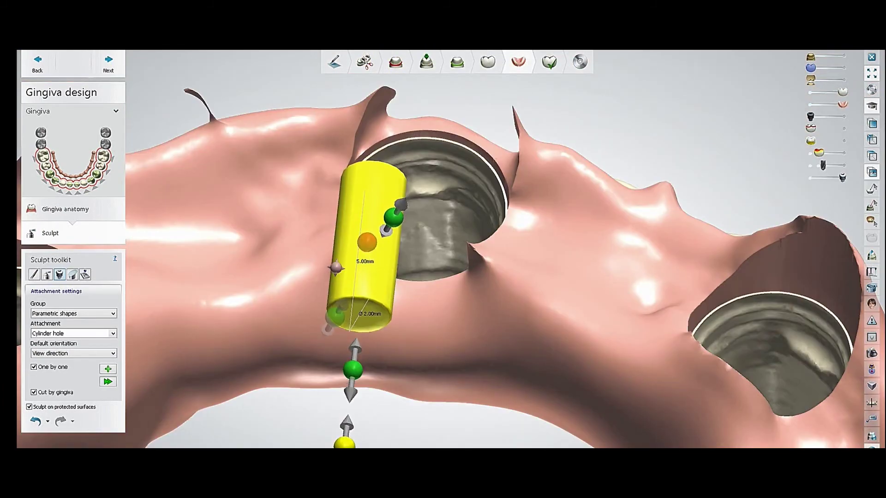
pyautogui.scroll(3, 337, 268)
pyautogui.moveTo(360, 308); pyautogui.dragTo(355, 361)
# Make the cylinder hole semi-transparent and nudge it slightly left.
pyautogui.moveTo(354, 360); pyautogui.dragTo(358, 443, button='right')
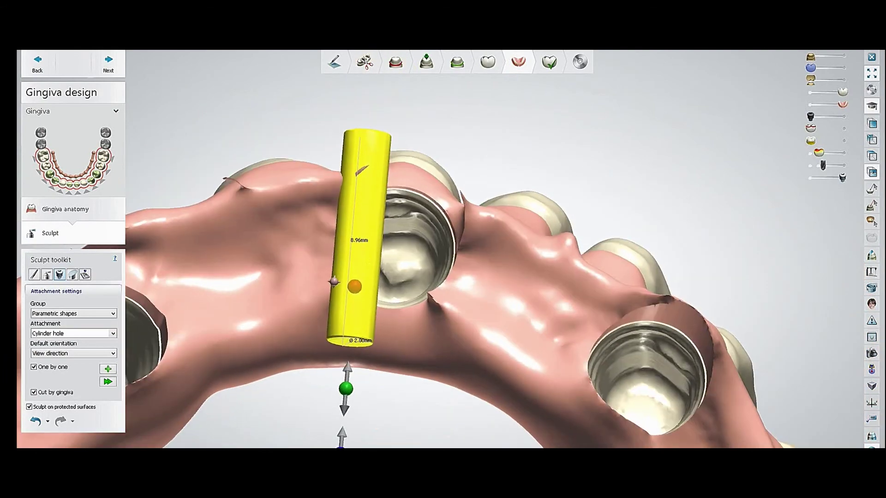
pyautogui.scroll(5, 369, 258)
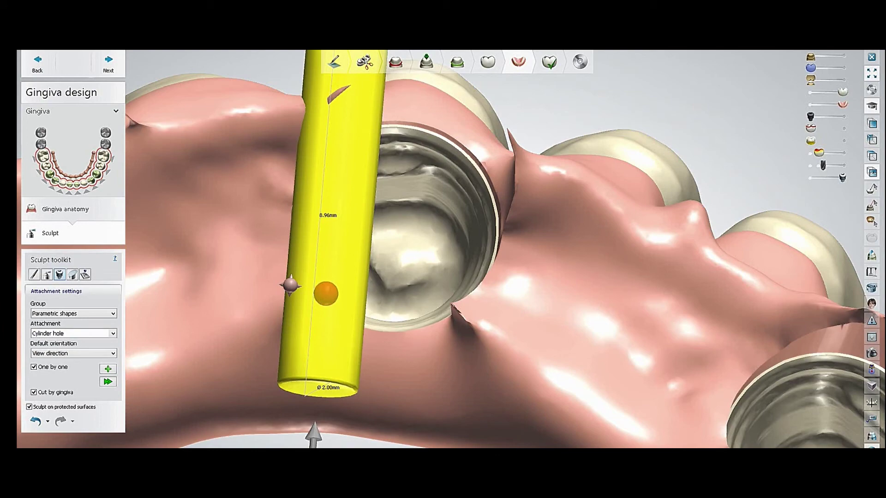
pyautogui.click(326, 293)
pyautogui.moveTo(357, 415); pyautogui.dragTo(372, 441, button='right')
pyautogui.moveTo(298, 297); pyautogui.dragTo(297, 297)
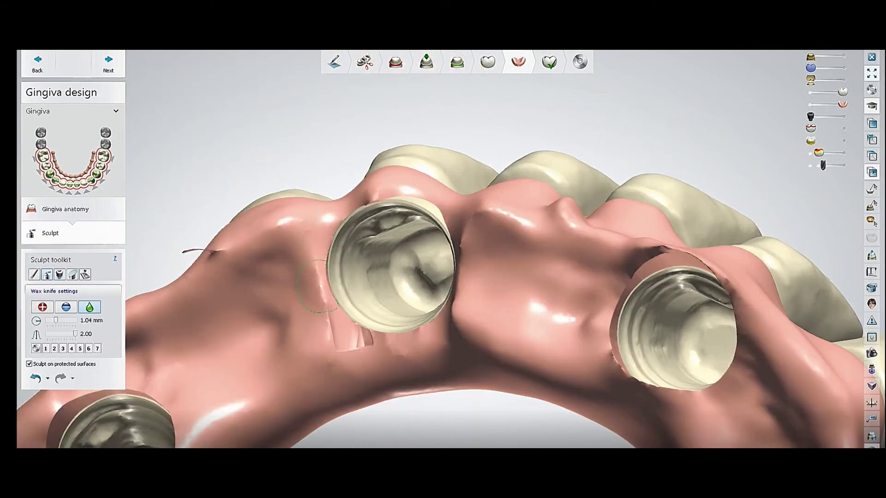
# From a frontal view, drop a Cylinder hole onto the central implant hole.
pyautogui.moveTo(341, 332); pyautogui.dragTo(380, 216, button='right')
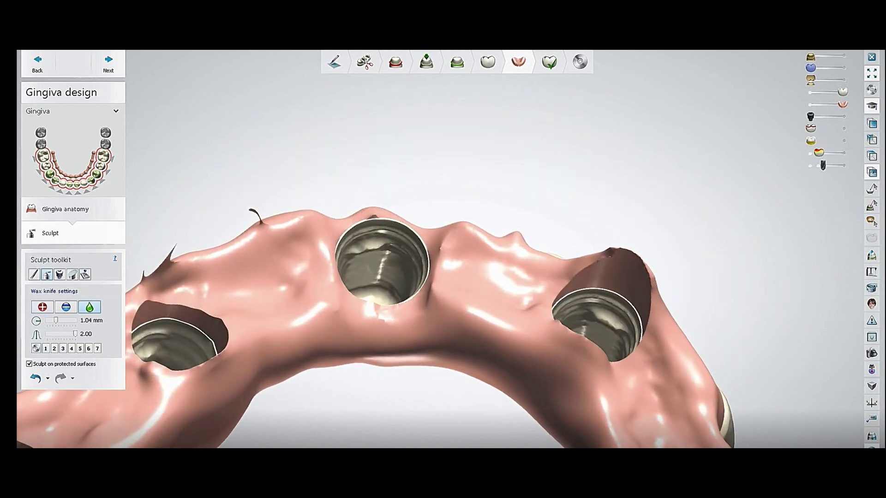
pyautogui.click(60, 274)
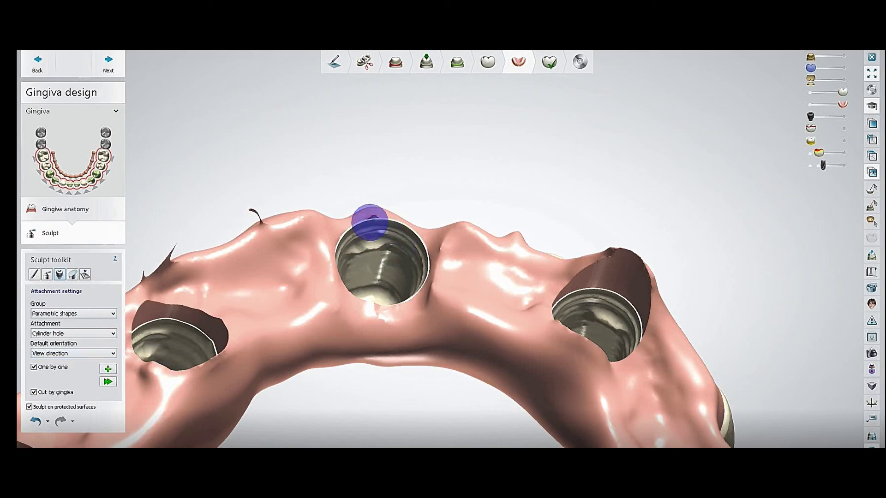
pyautogui.scroll(5, 366, 223)
pyautogui.moveTo(366, 223); pyautogui.dragTo(353, 349, button='right')
pyautogui.click(354, 280)
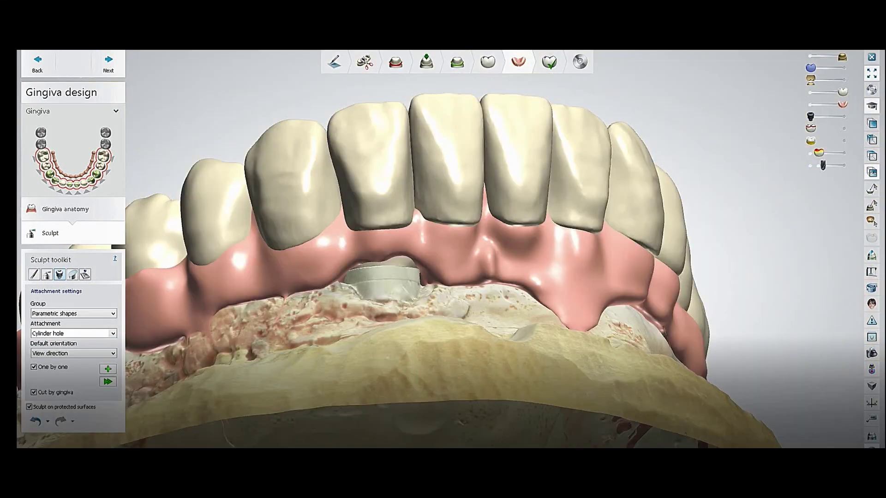